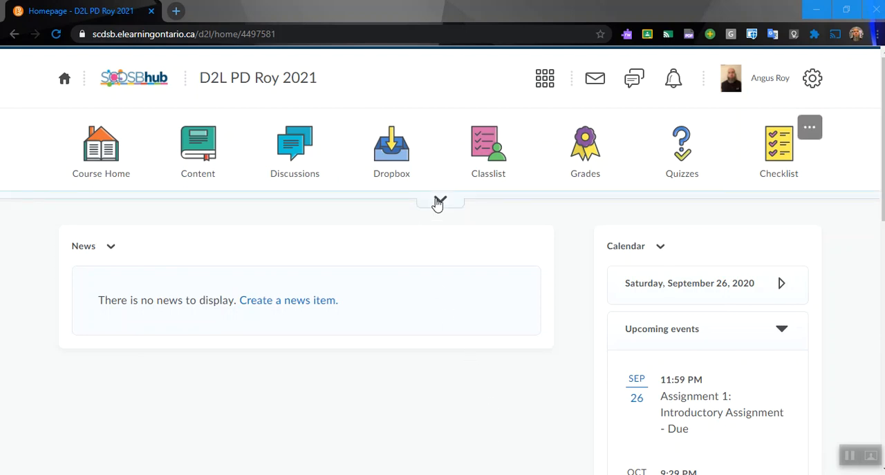
- Open the course's Manage Files area from the Edit Course administration page
click(438, 202)
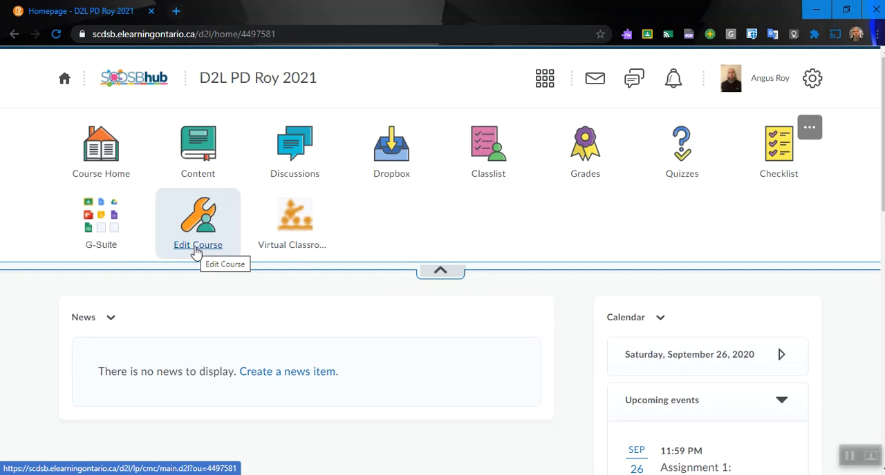
click(197, 250)
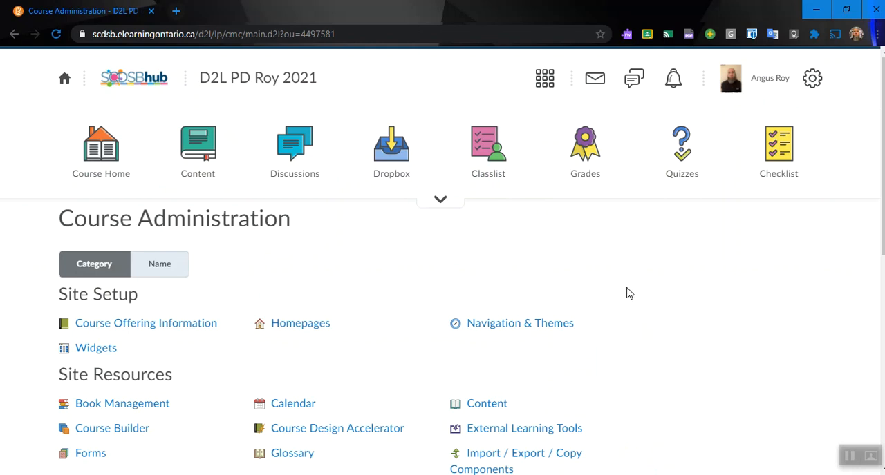
scroll(627, 294, down, 4)
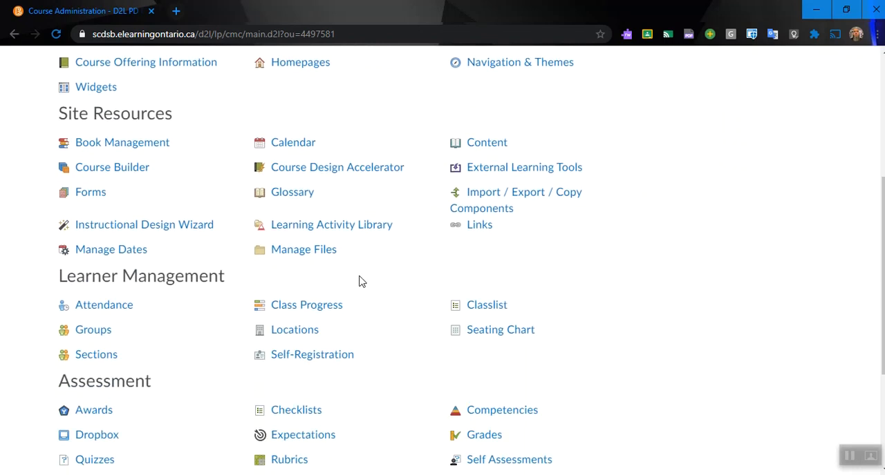
click(308, 259)
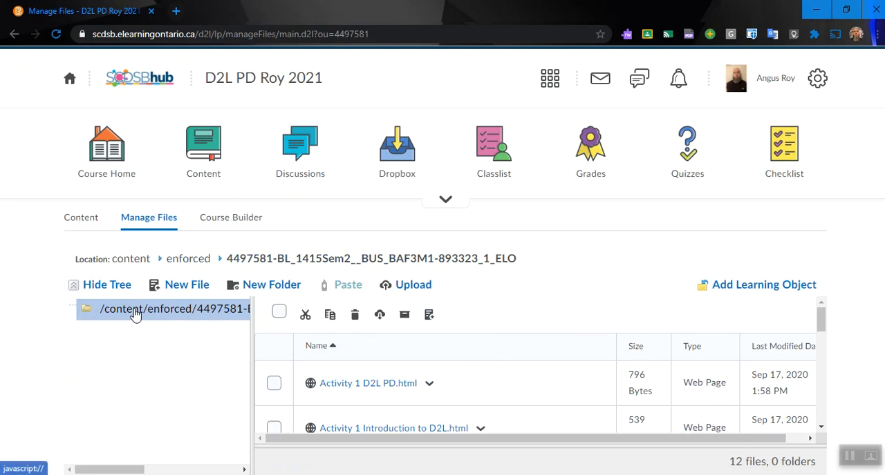
- Create a folder named Unit One in the course's root files folder and open it
scroll(821, 322, down, 2)
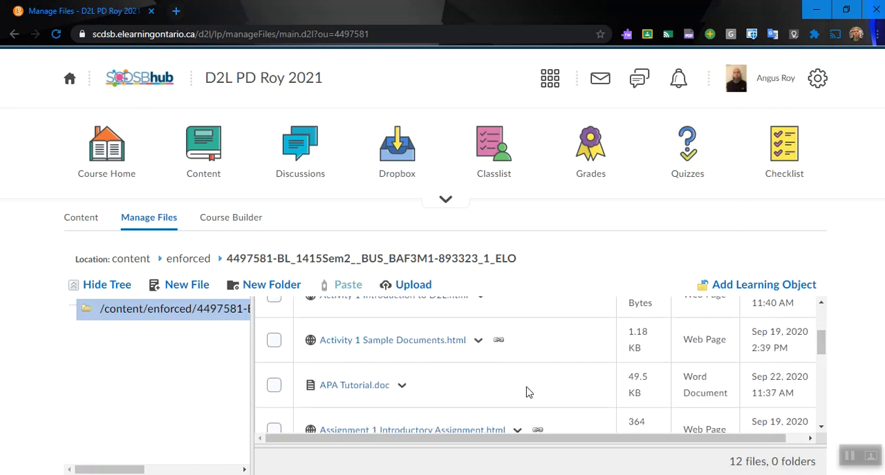
scroll(434, 359, down, 3)
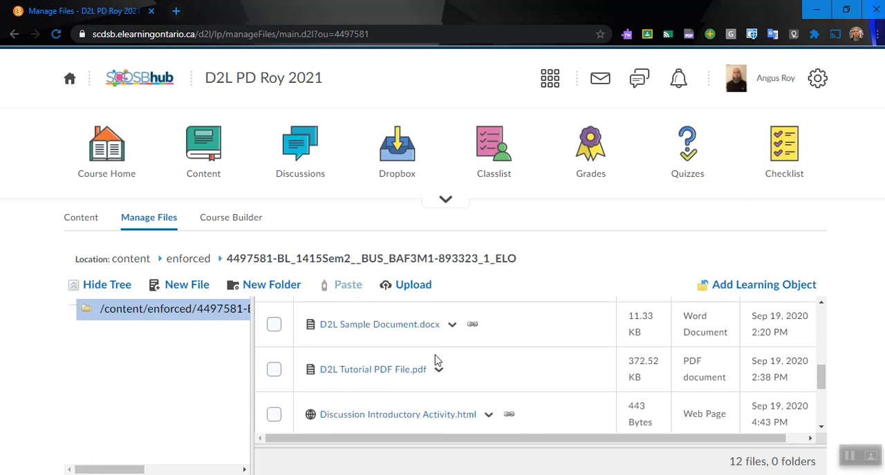
scroll(434, 360, down, 3)
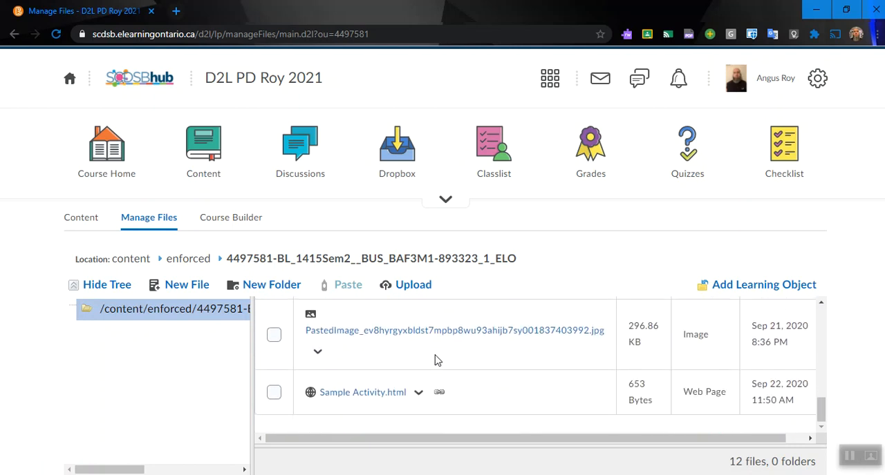
scroll(435, 359, up, 10)
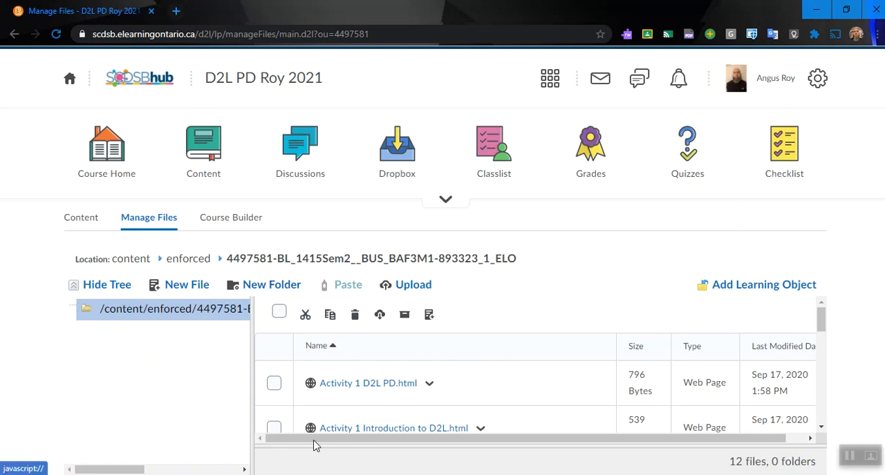
click(282, 291)
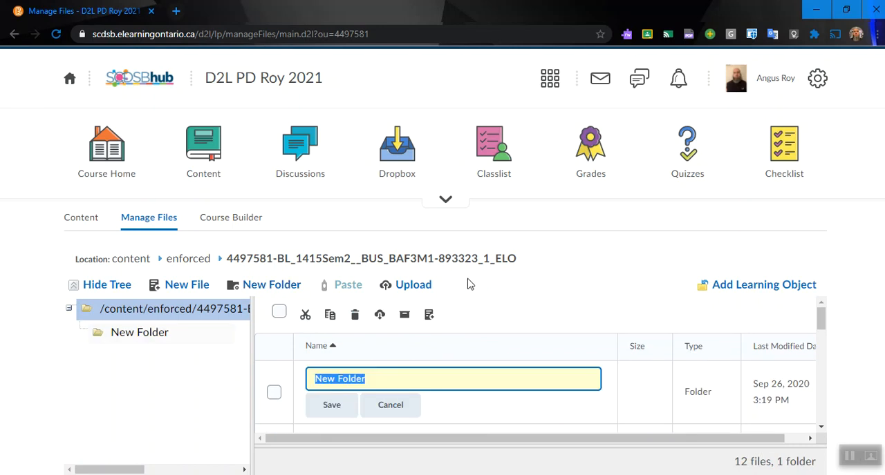
text(Unit One)
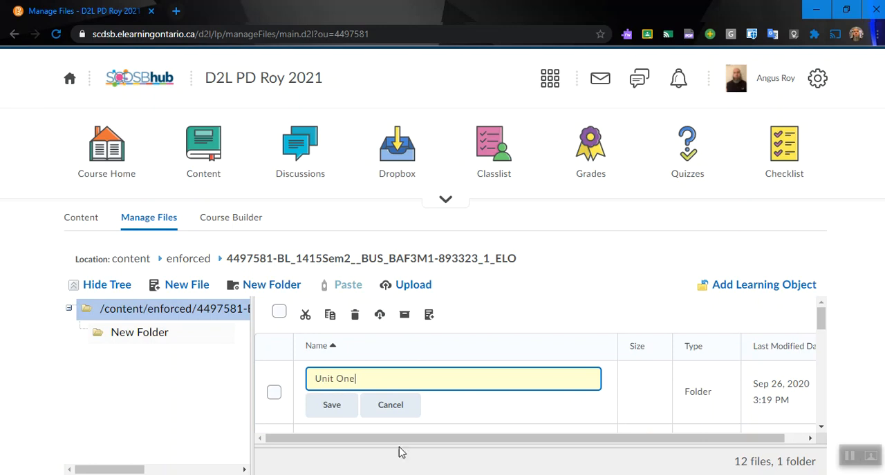
click(339, 409)
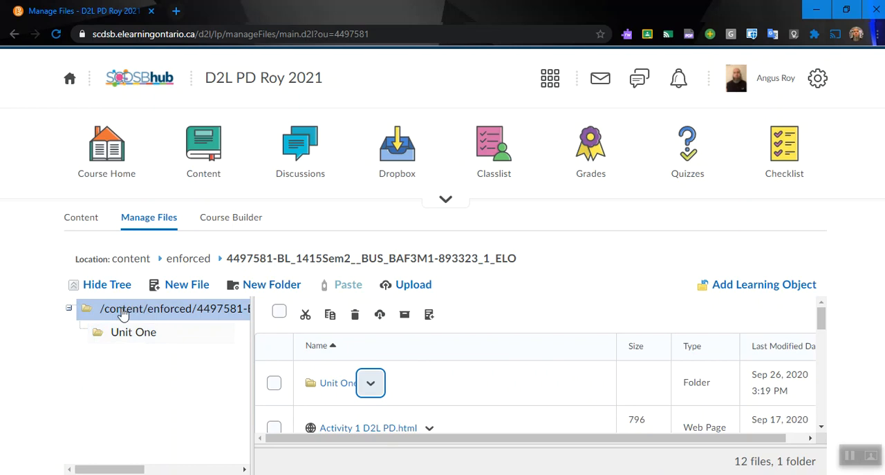
click(119, 337)
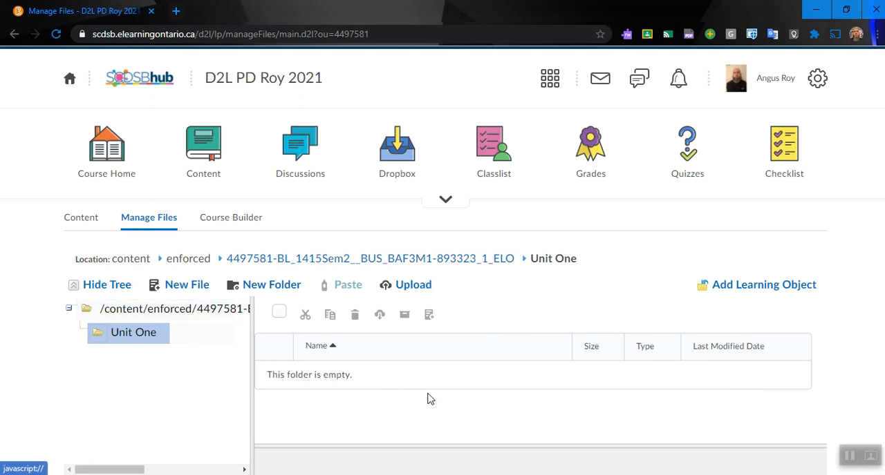
- Return to the course's root files folder and create a second folder named Unit Two there
click(164, 314)
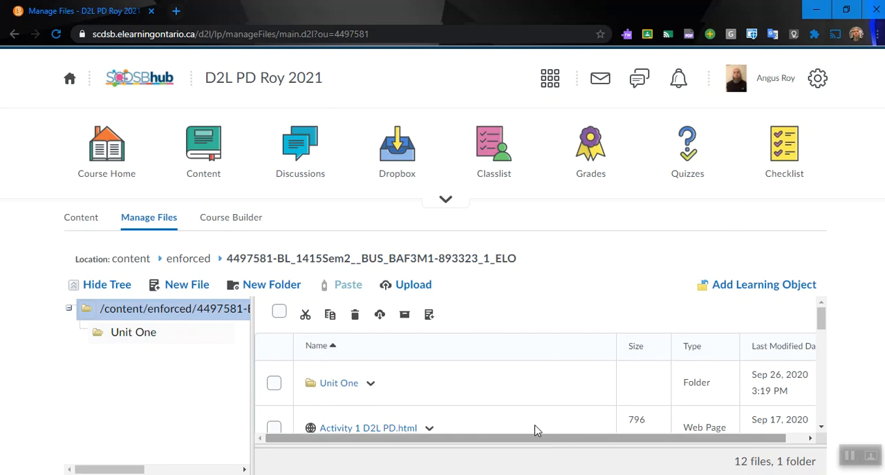
scroll(492, 398, down, 1)
scroll(492, 398, down, 10)
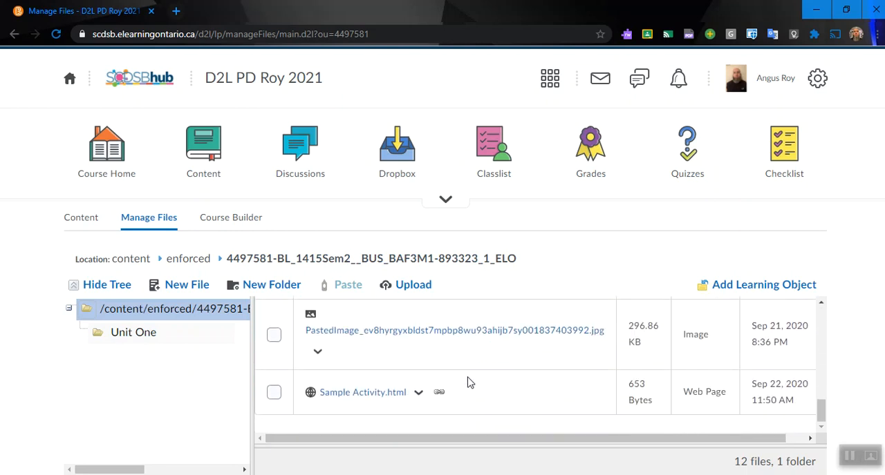
scroll(466, 381, up, 8)
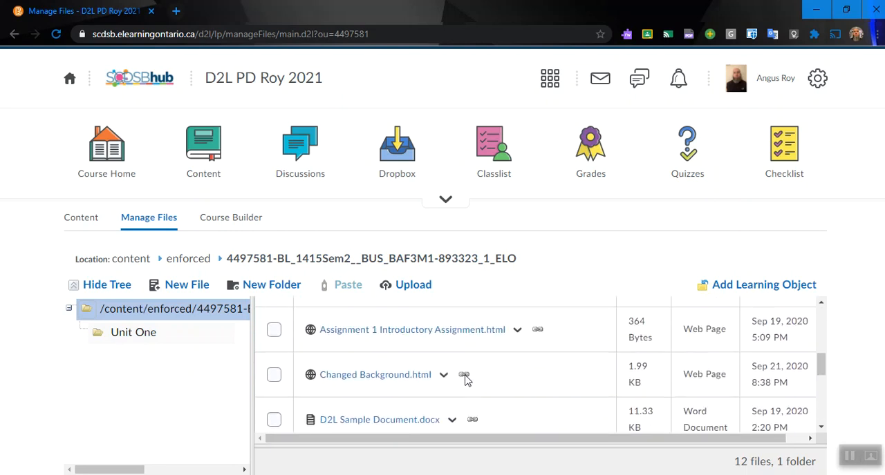
click(279, 291)
text(Unit Two)
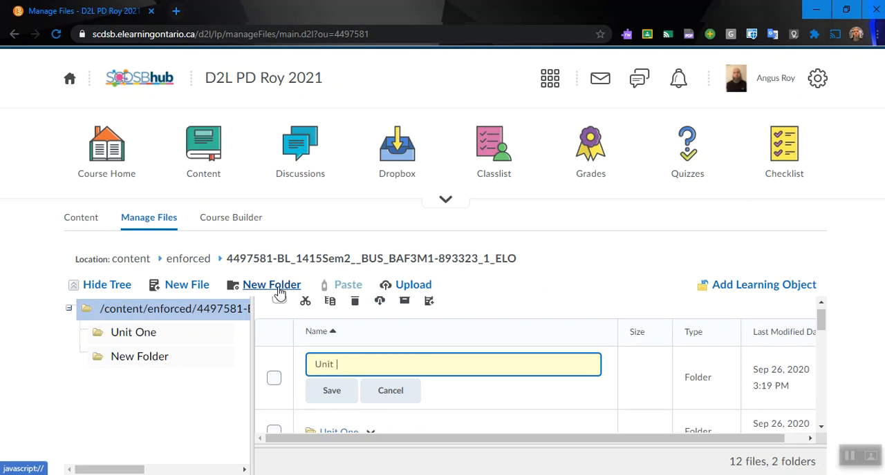
click(334, 391)
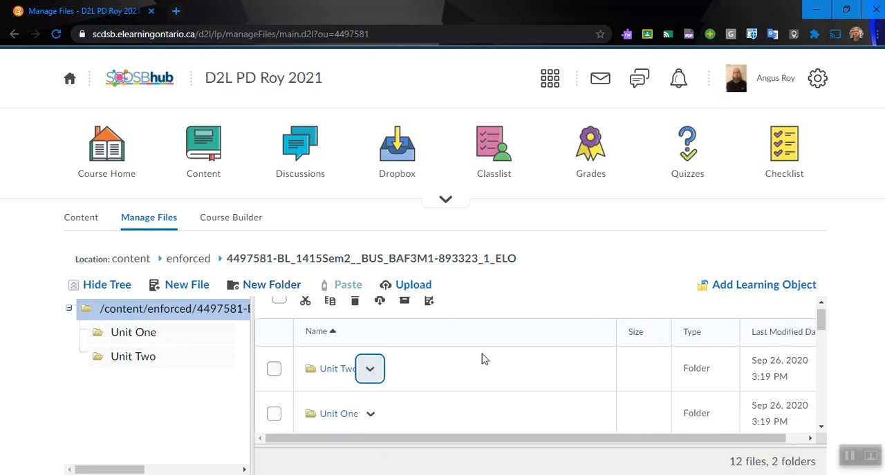
- View the actions available for the file Activity 1 D2L PD.html
scroll(649, 359, down, 1)
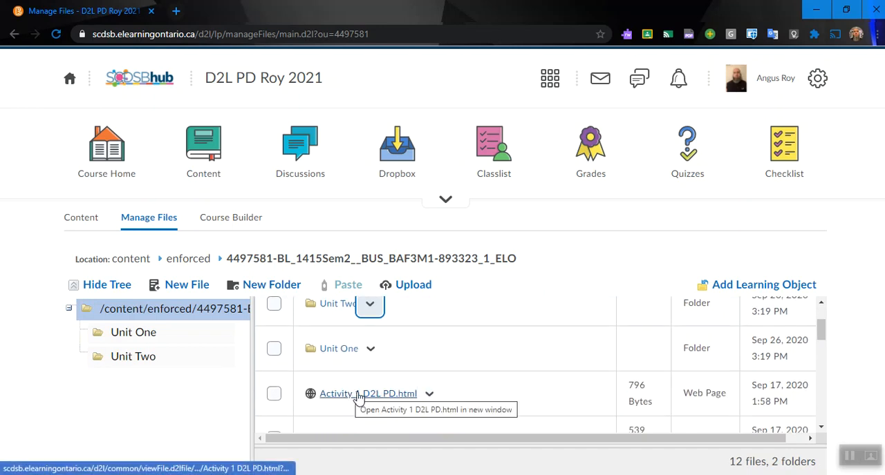
click(428, 396)
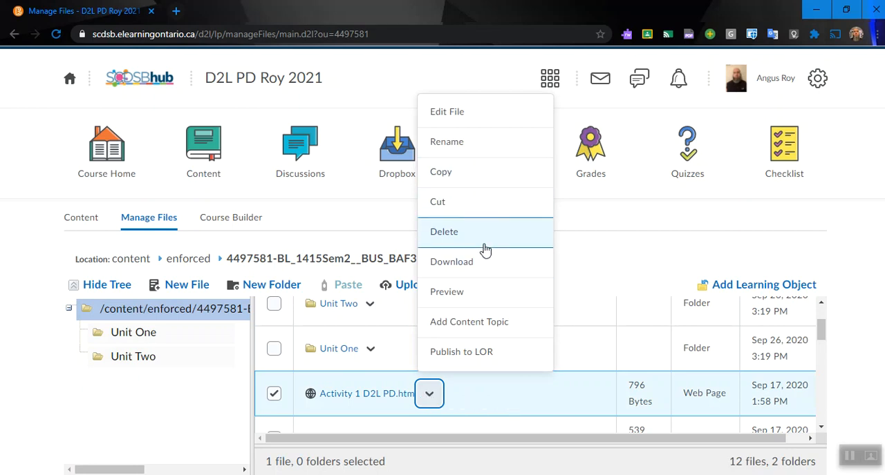
click(172, 414)
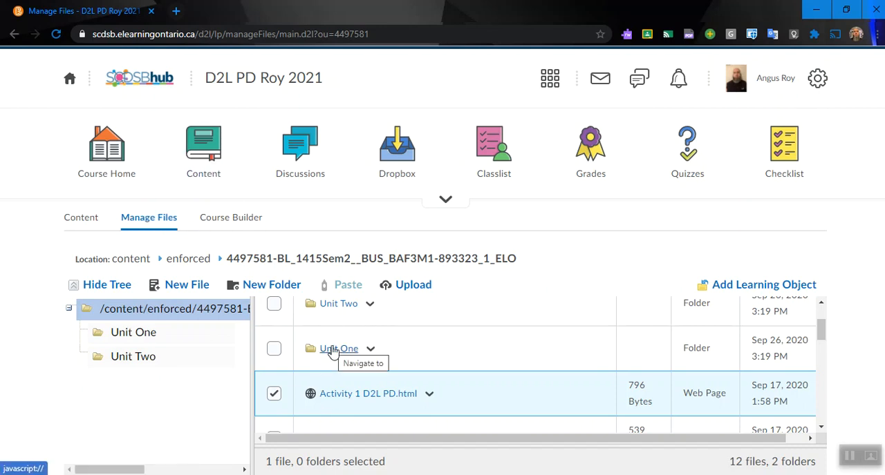
- Upload the APA Tutorial document from the computer's Documents folder into the Unit Two folder
click(343, 309)
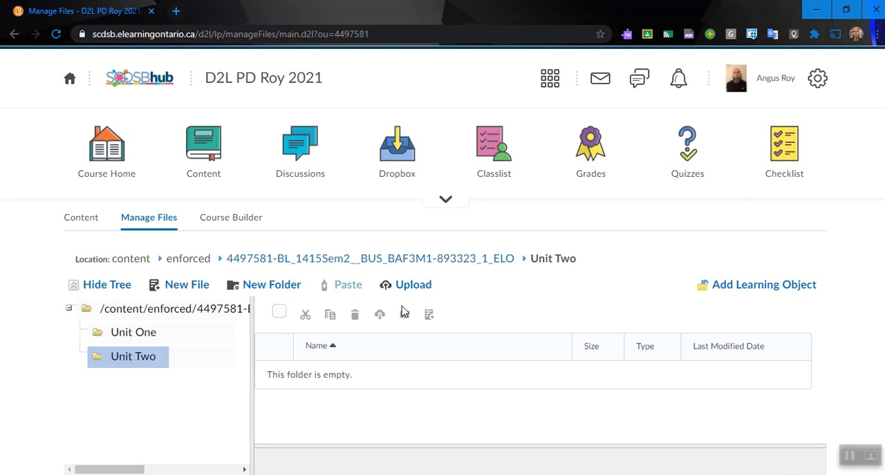
click(412, 289)
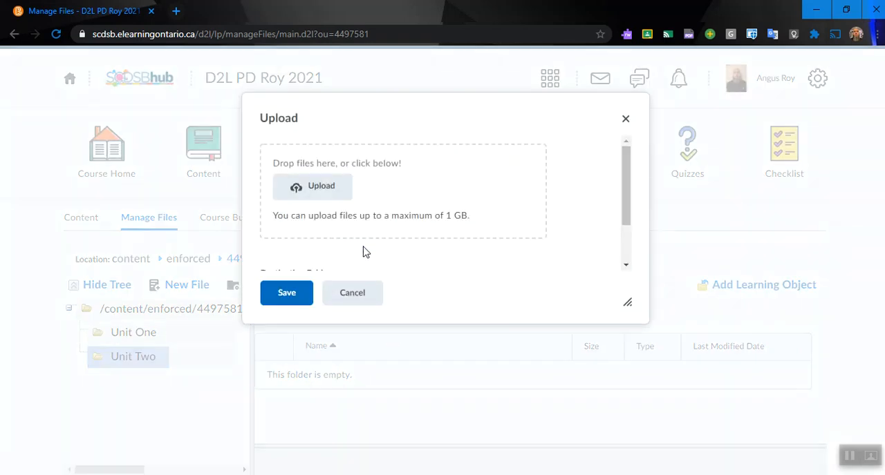
click(332, 197)
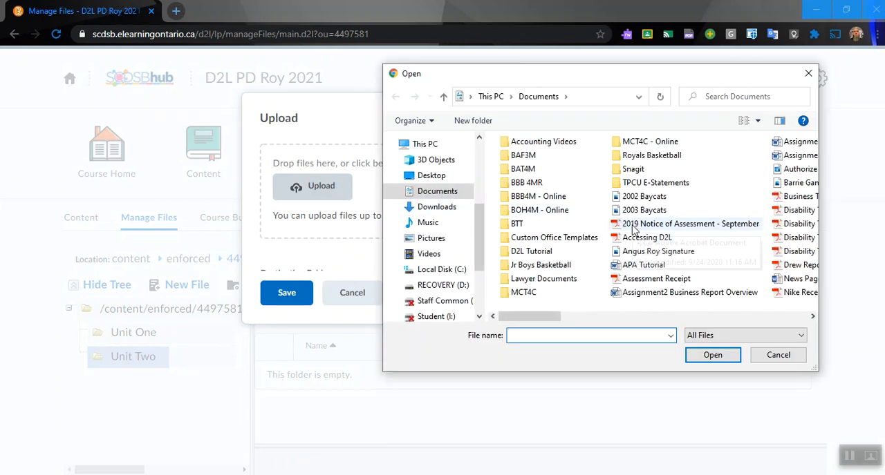
double_click(648, 269)
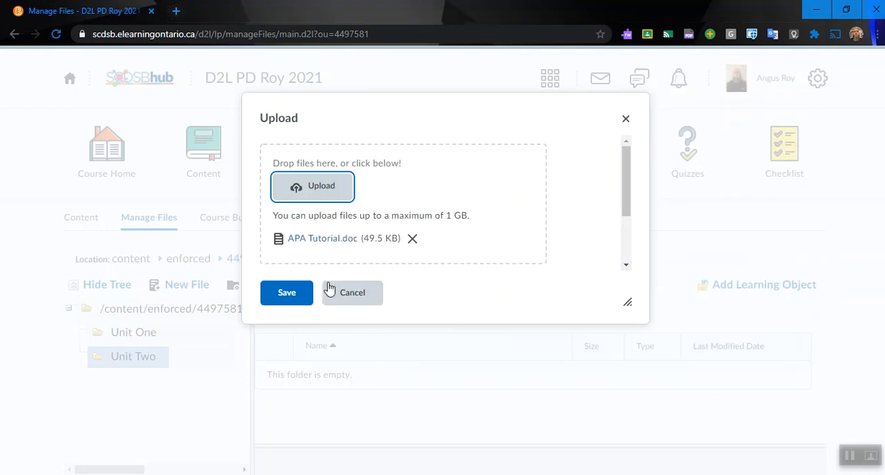
click(291, 302)
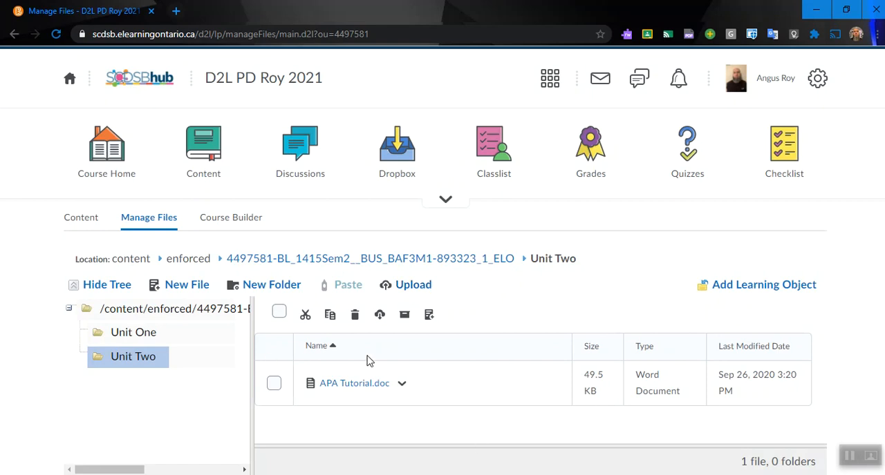
- Start a new file in the Unit Two module of the course content and title it APA Tutorial
click(198, 188)
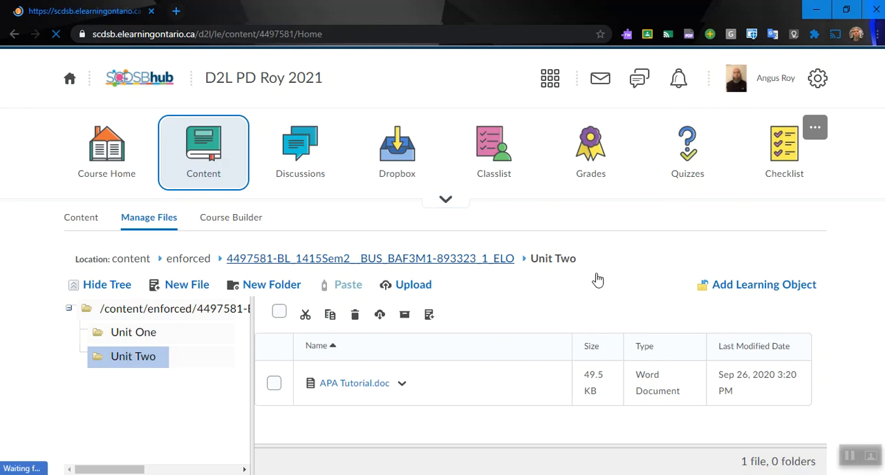
scroll(749, 276, down, 2)
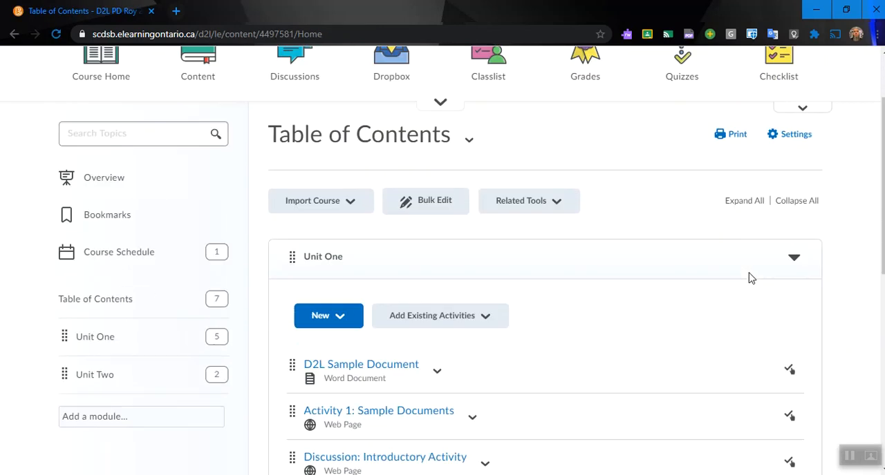
scroll(600, 310, down, 1)
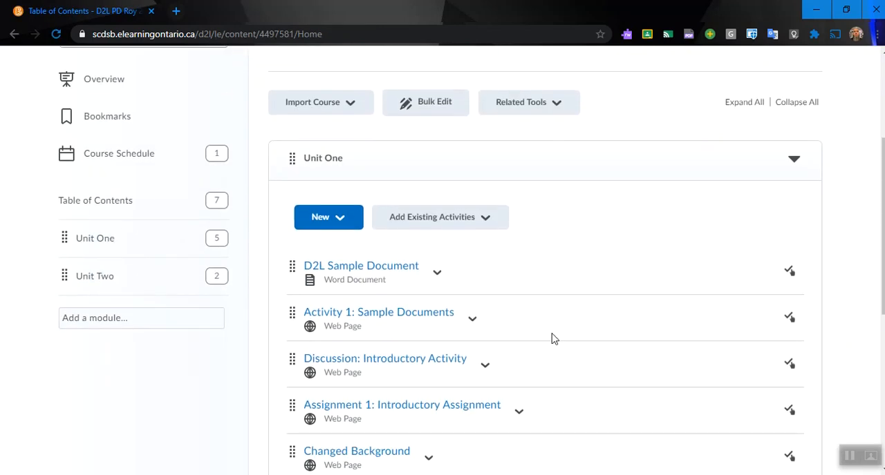
click(97, 279)
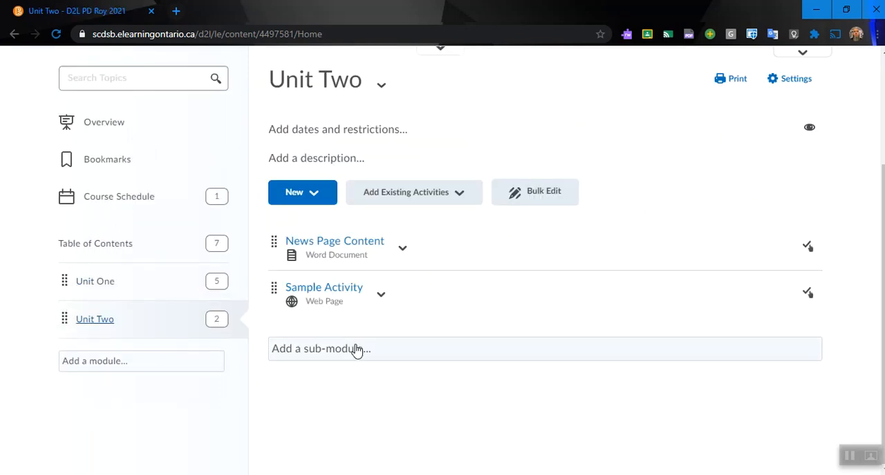
click(316, 193)
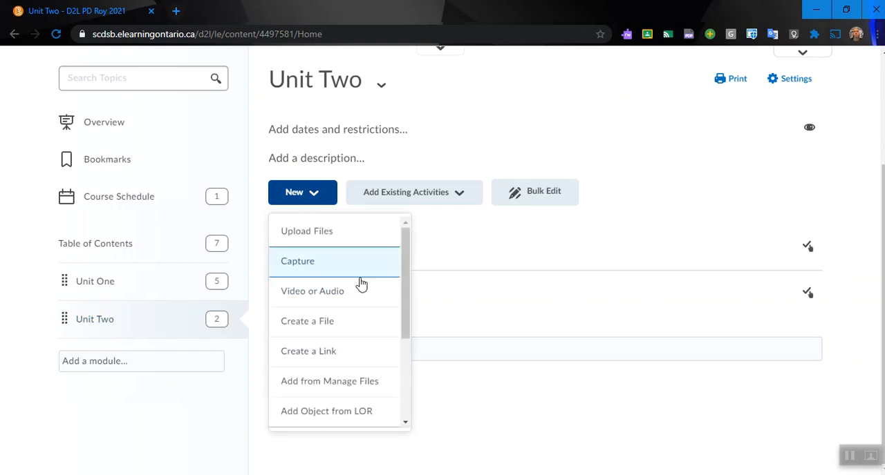
click(344, 325)
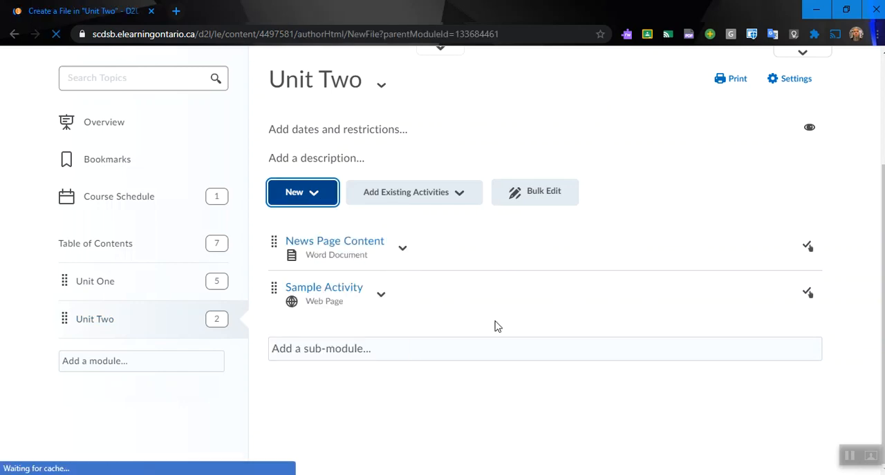
click(236, 262)
text(APA Tutorial)
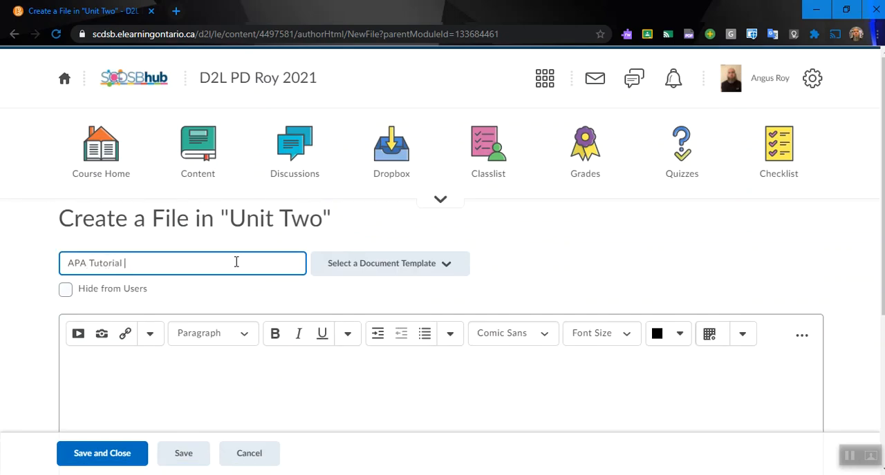
- Change the new file's storage path to the Unit Two folder in the course offering files
scroll(642, 244, down, 4)
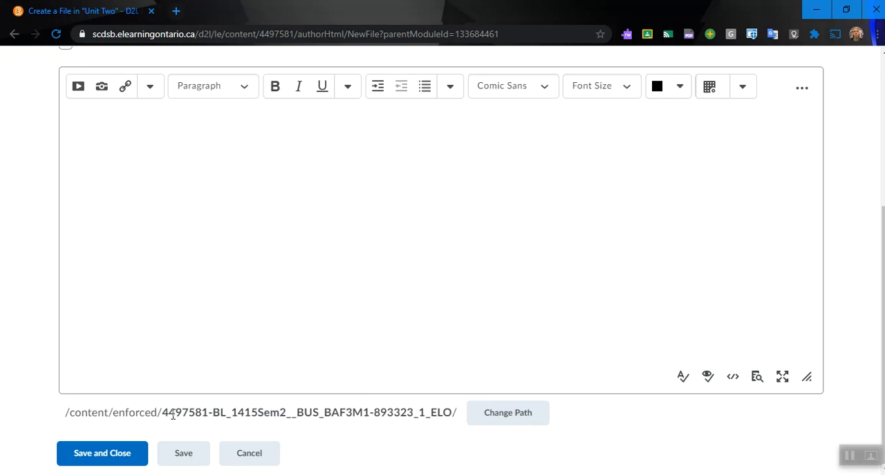
click(503, 421)
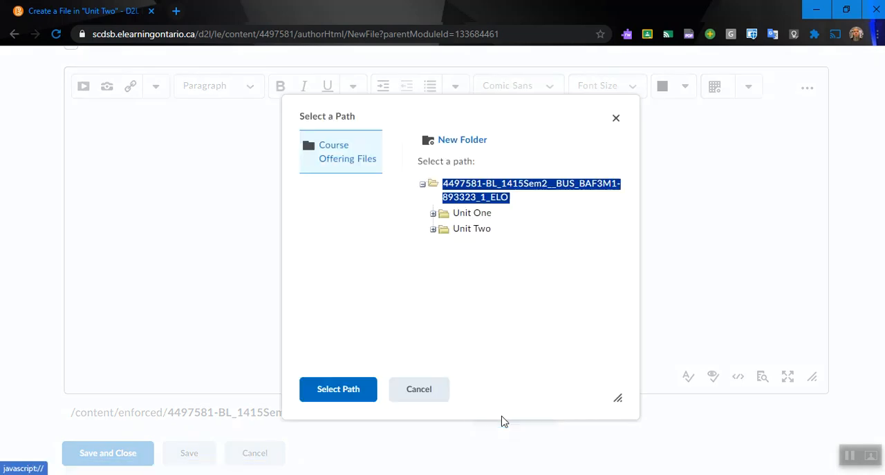
click(484, 234)
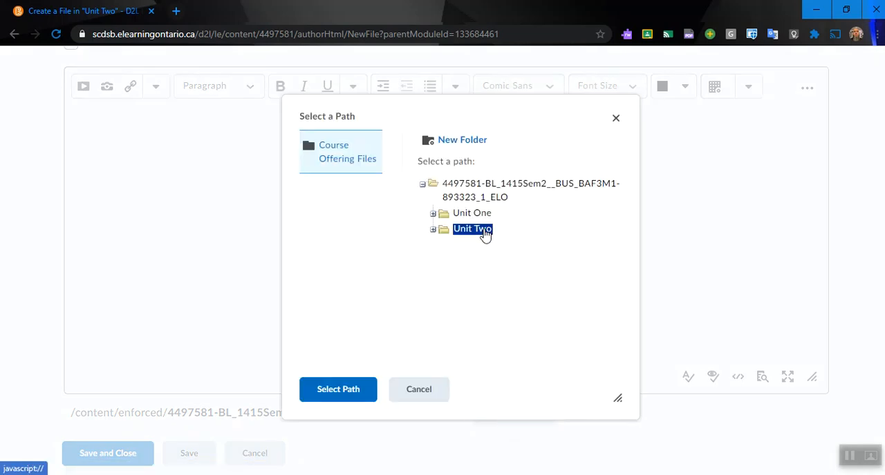
click(355, 397)
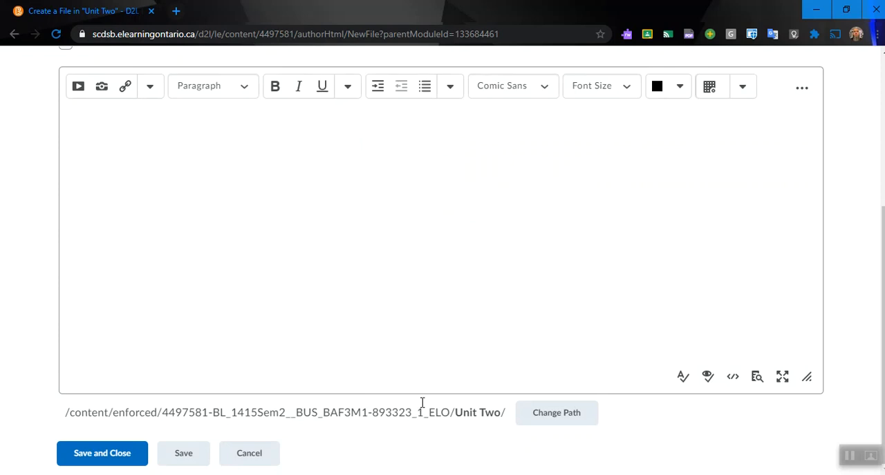
- Write the headings Overview and Learning Goals, Content, and Activity in the file body, leaving blank lines between them
scroll(876, 235, up, 1)
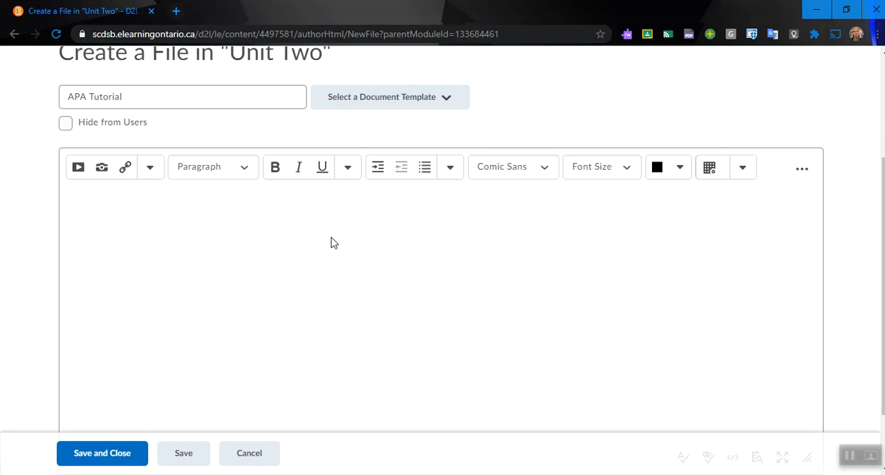
text(and Learning Goals)
key(Return)
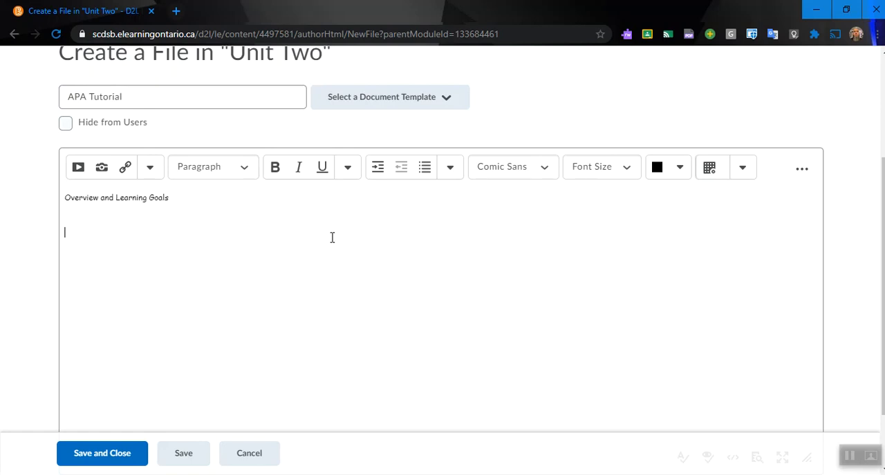
text(Content)
key(Return)
key(BackSpace)
key(BackSpace)
- Insert a quicklink under Activity to APA Tutorial.doc in the Unit Two folder, titled APA Tutorial and opening in a new window
click(126, 168)
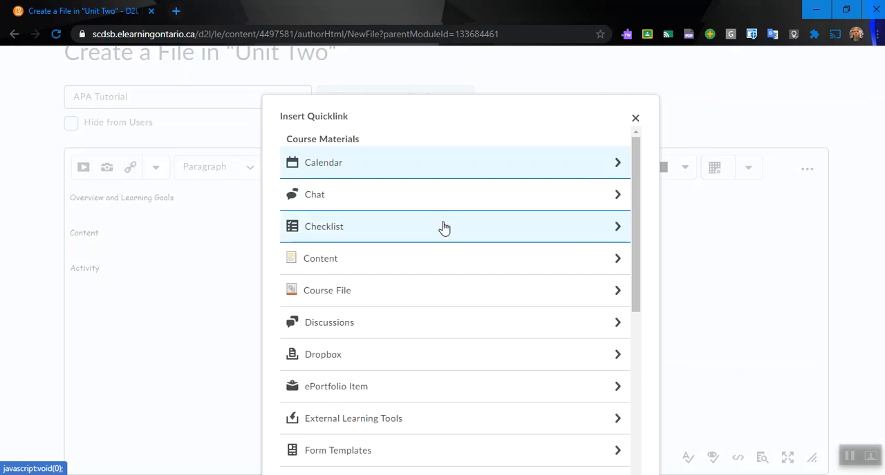
click(432, 300)
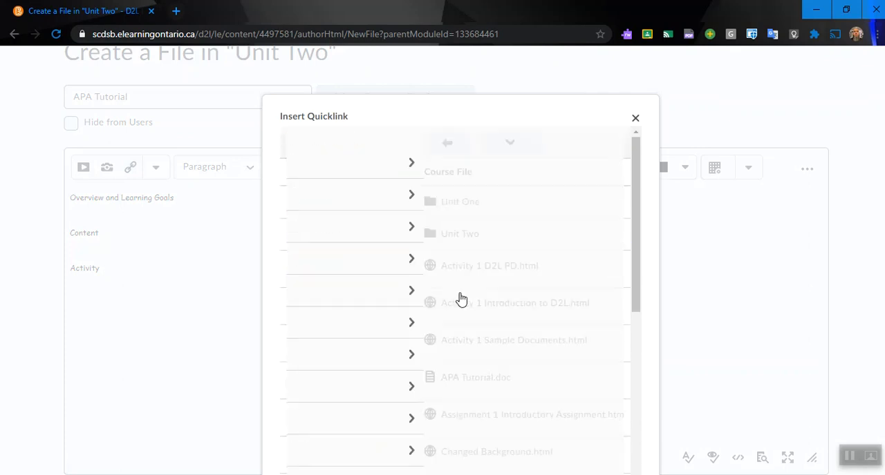
scroll(464, 308, down, 3)
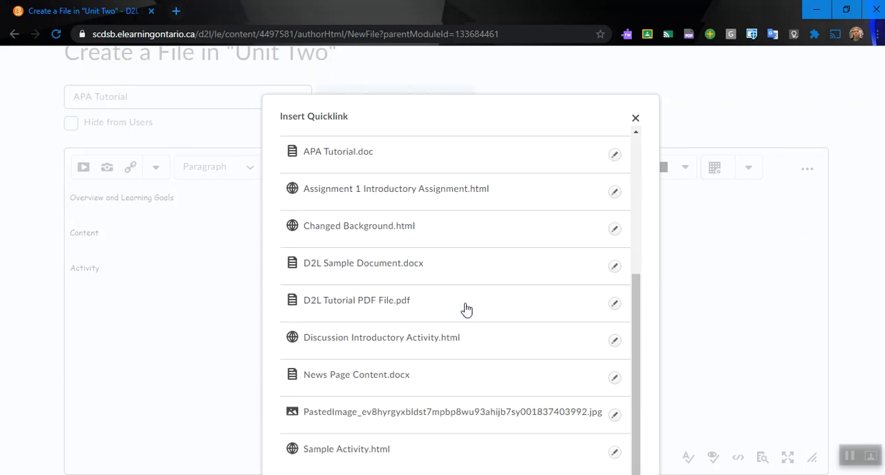
scroll(482, 302, up, 3)
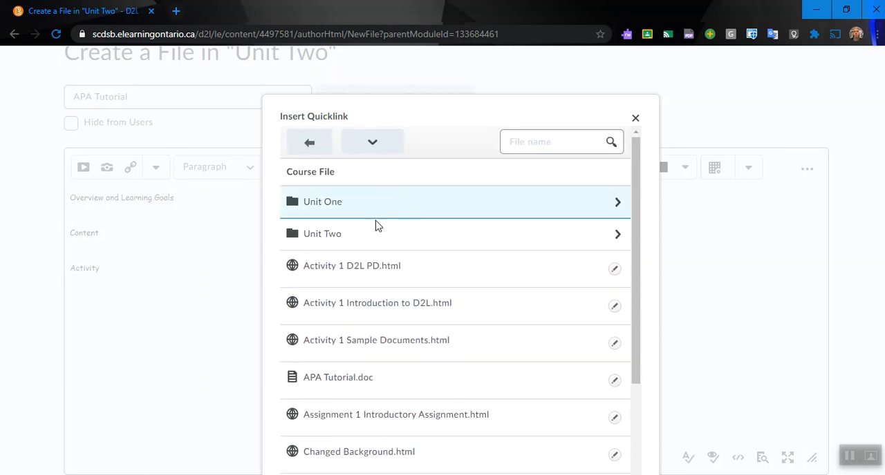
click(350, 237)
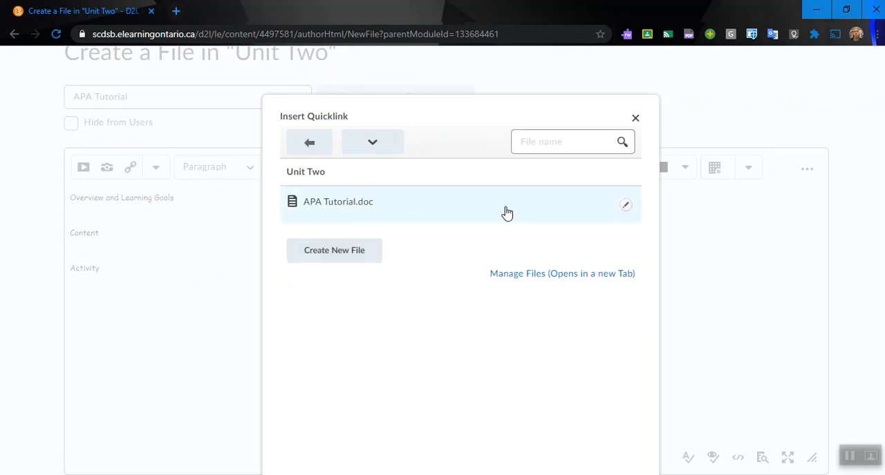
click(625, 206)
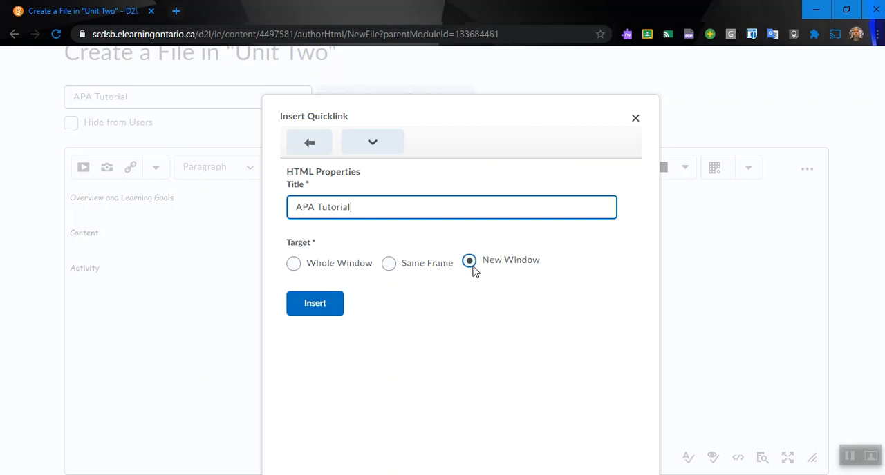
click(329, 308)
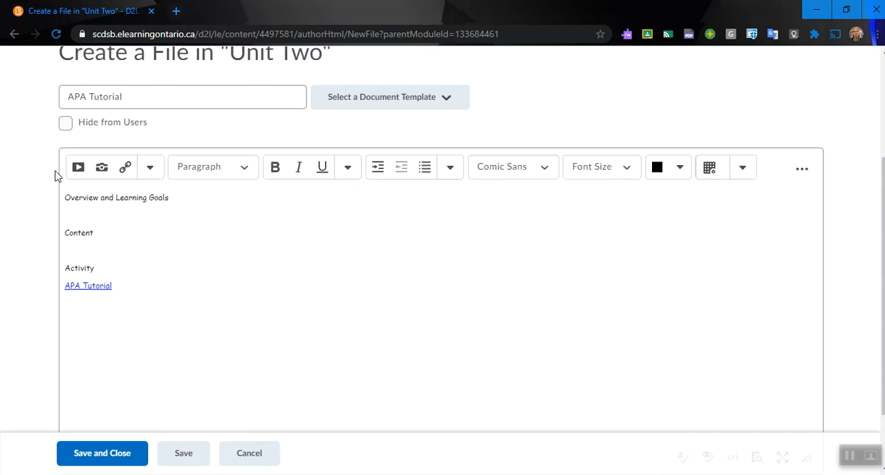
- Upload Assignment2 Business Report Overview from the computer's Documents folder for insertion, storing it in the Unit Two folder
click(78, 169)
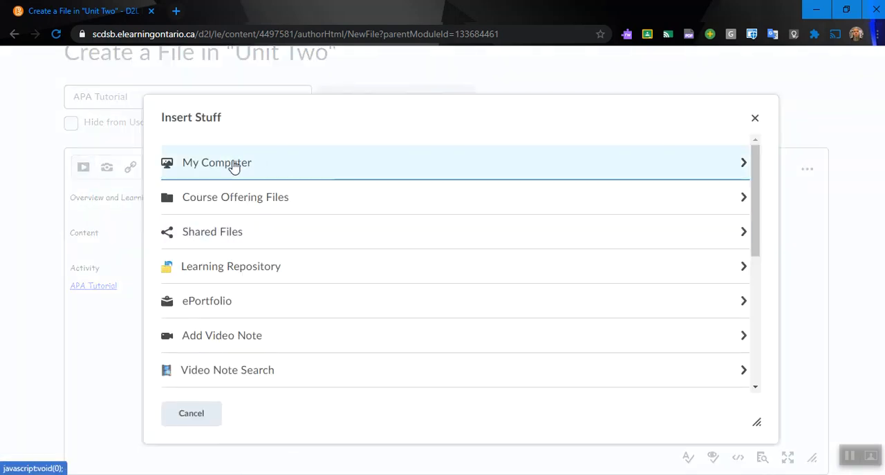
click(234, 166)
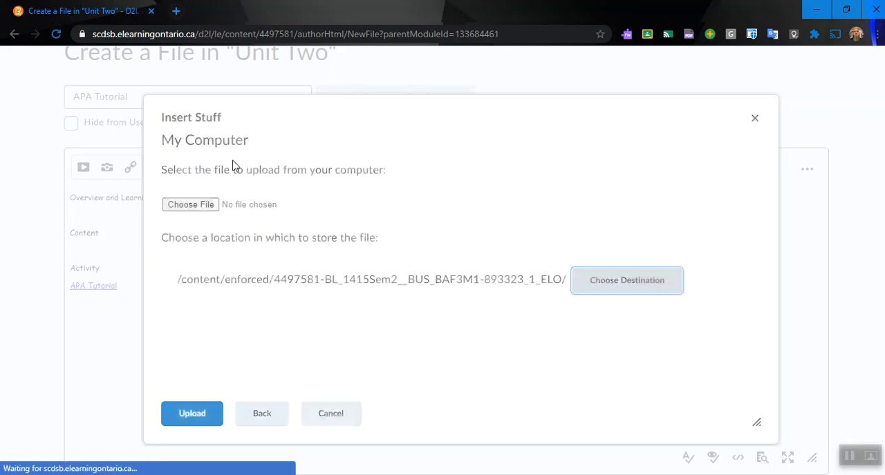
click(206, 211)
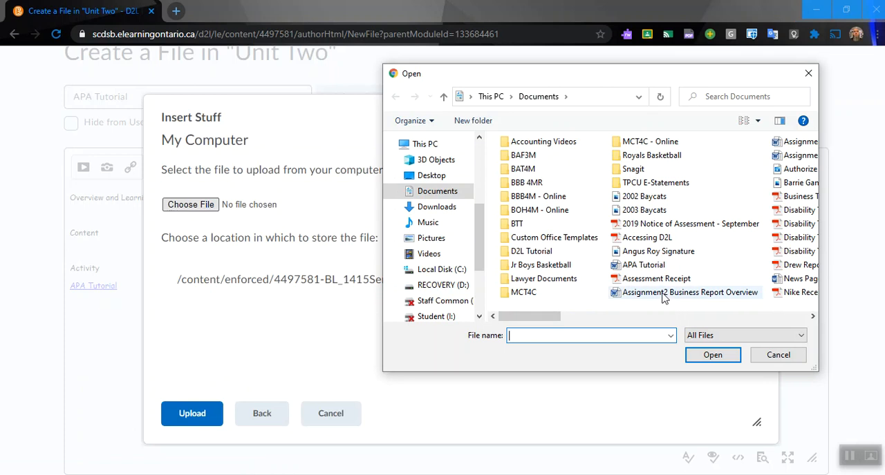
double_click(663, 296)
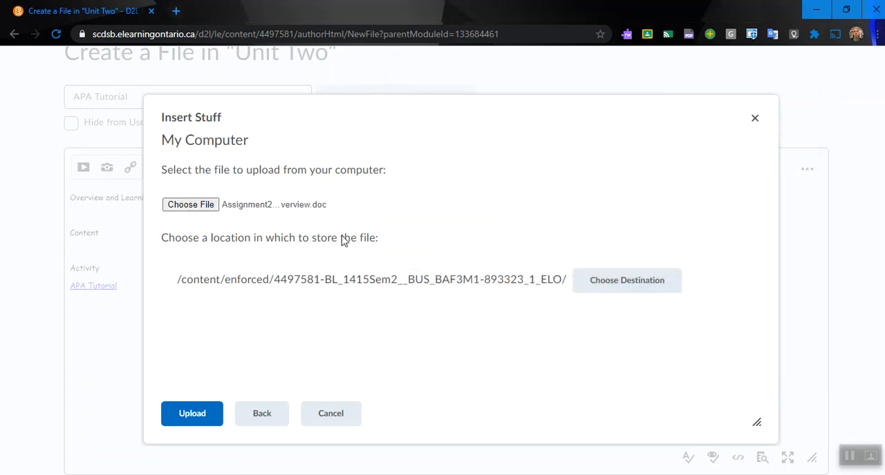
click(601, 288)
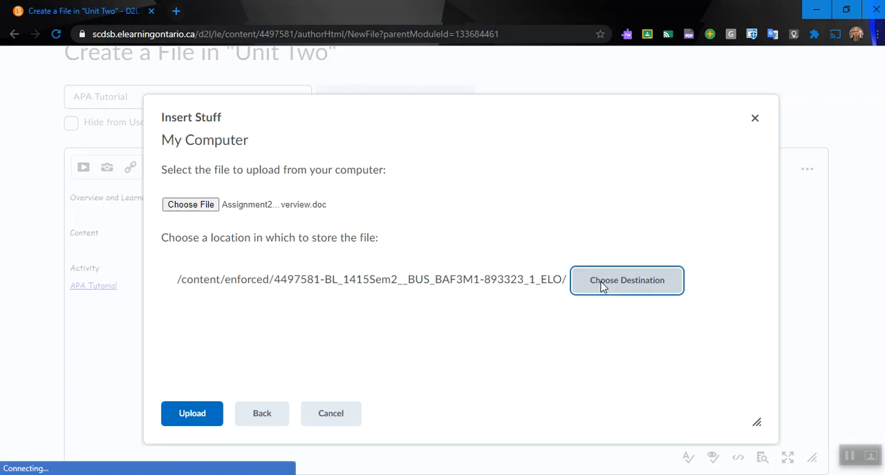
click(478, 254)
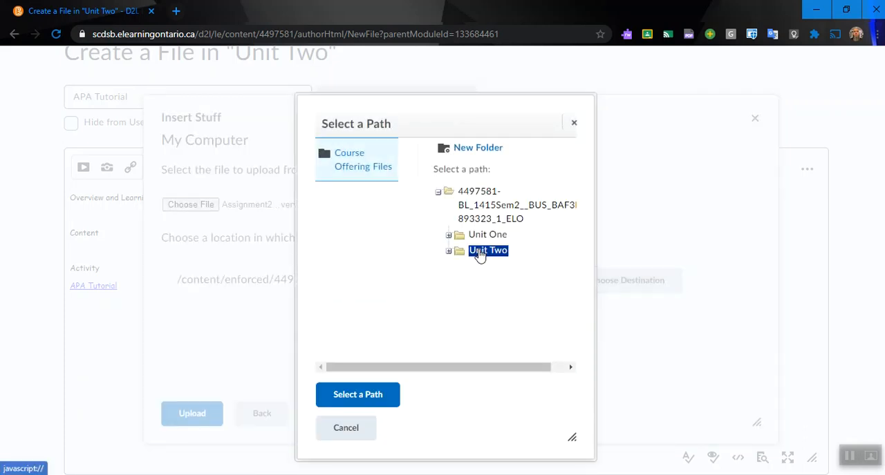
click(375, 396)
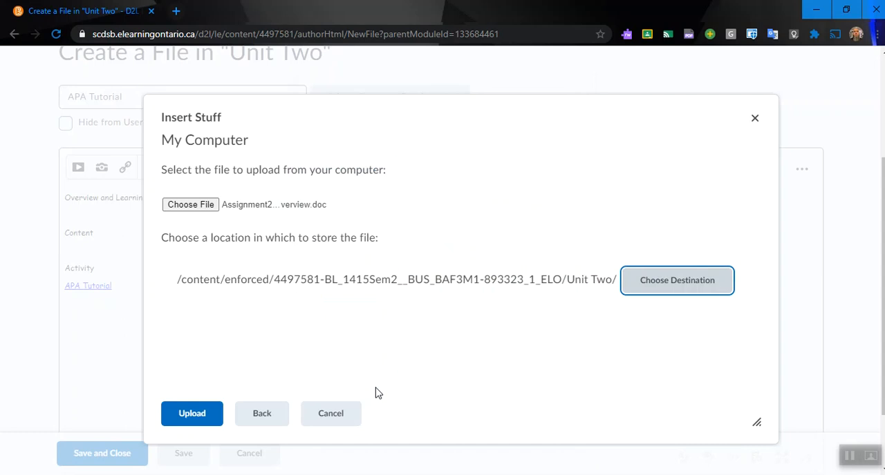
click(212, 418)
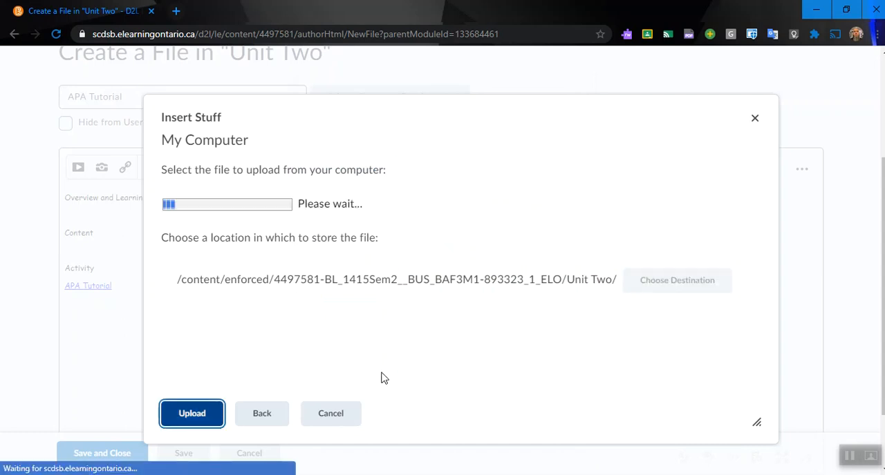
- Insert the uploaded document as a link with the text Sample Upload, and save and close the file
click(283, 285)
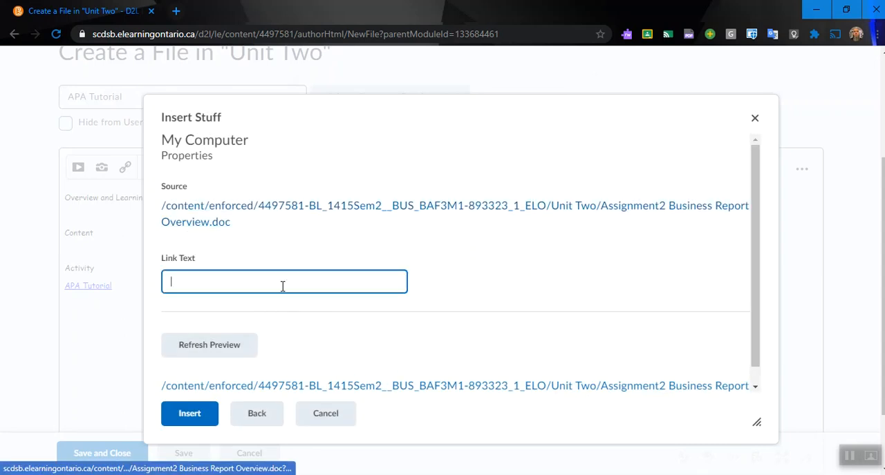
text(Sample Upload)
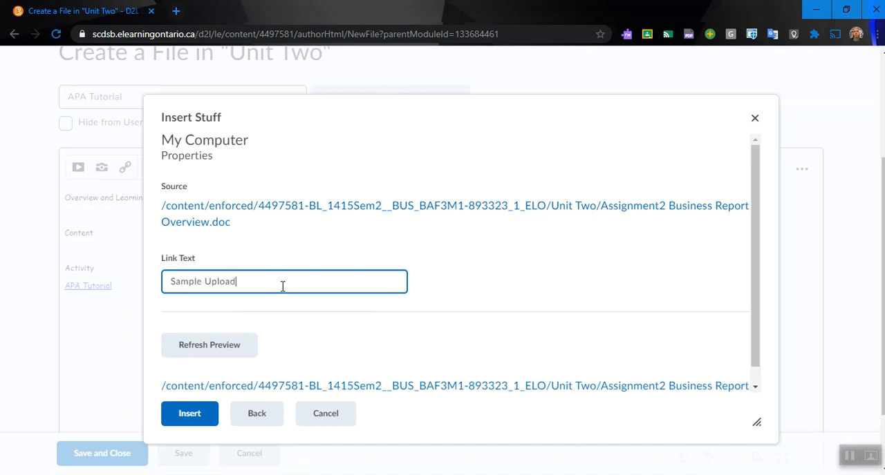
scroll(340, 300, down, 1)
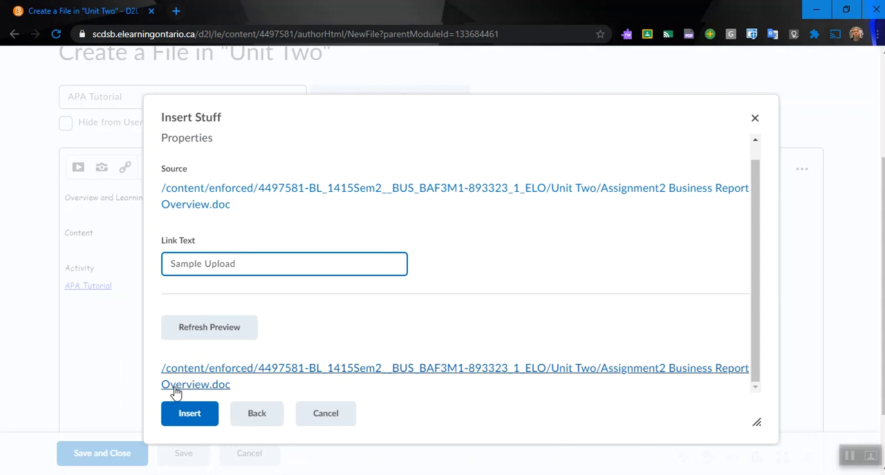
click(180, 415)
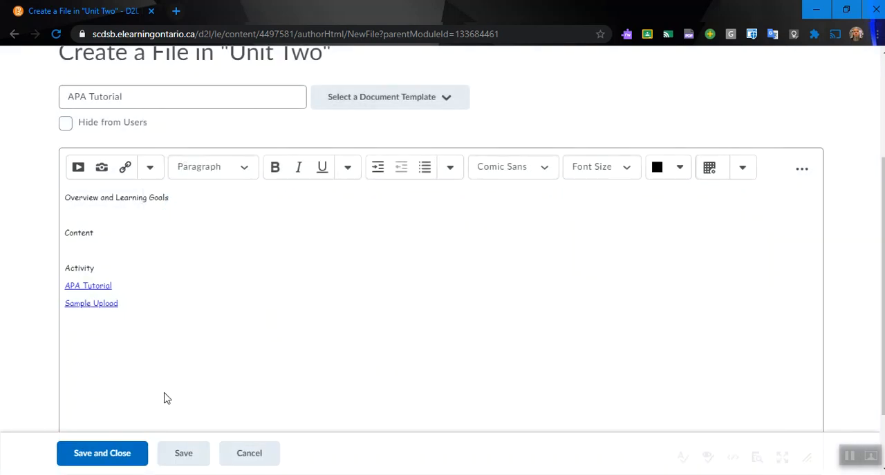
click(127, 455)
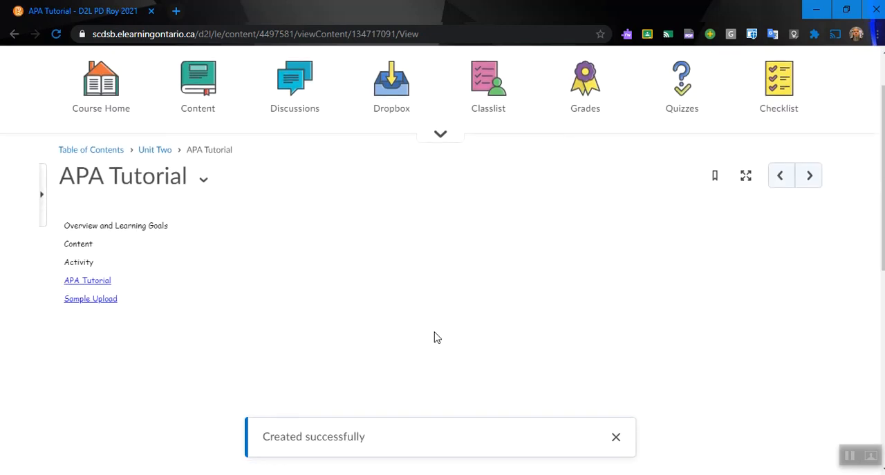
- Test the APA Tutorial and Sample Upload links without saving either document, and return to the course content
click(83, 284)
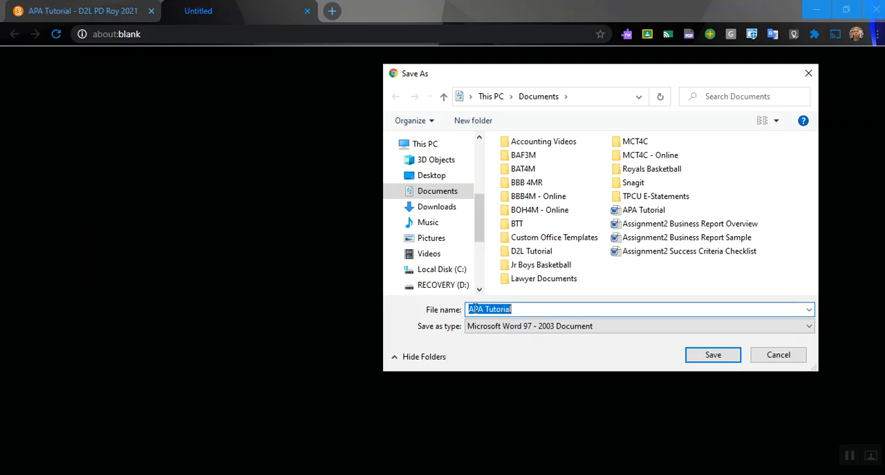
click(795, 357)
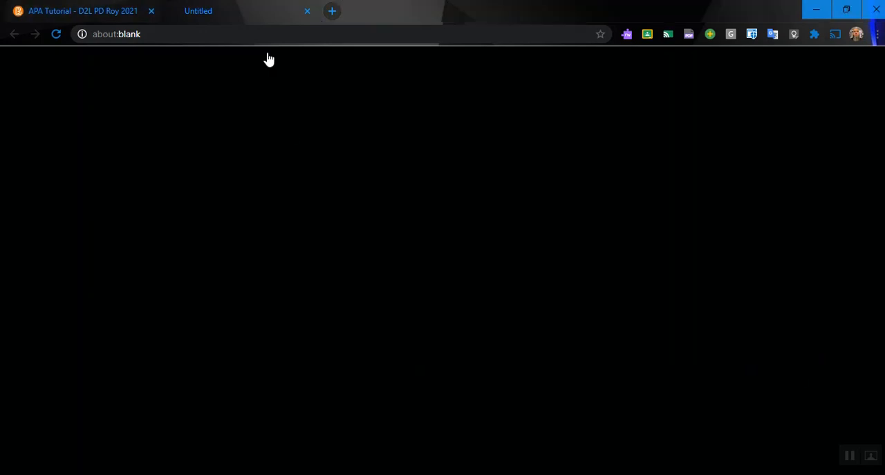
click(110, 301)
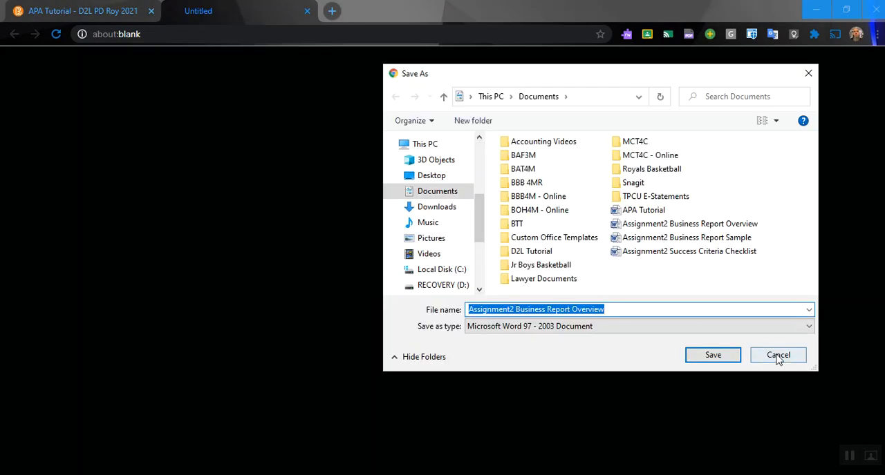
click(783, 356)
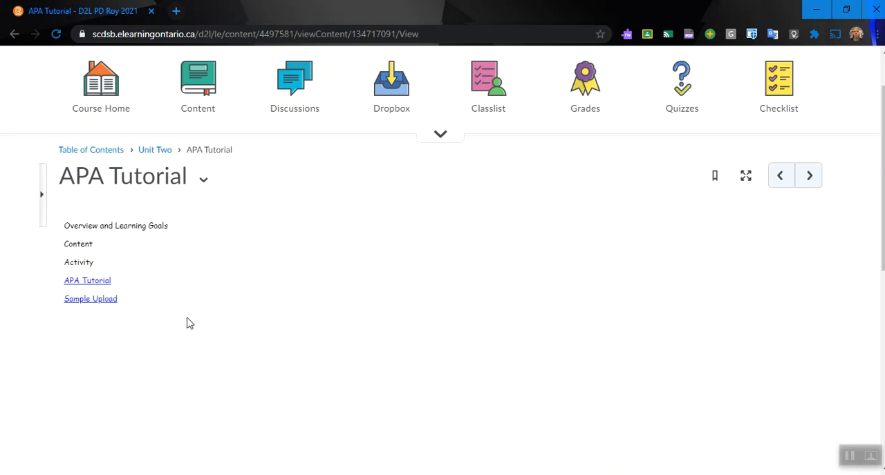
click(209, 107)
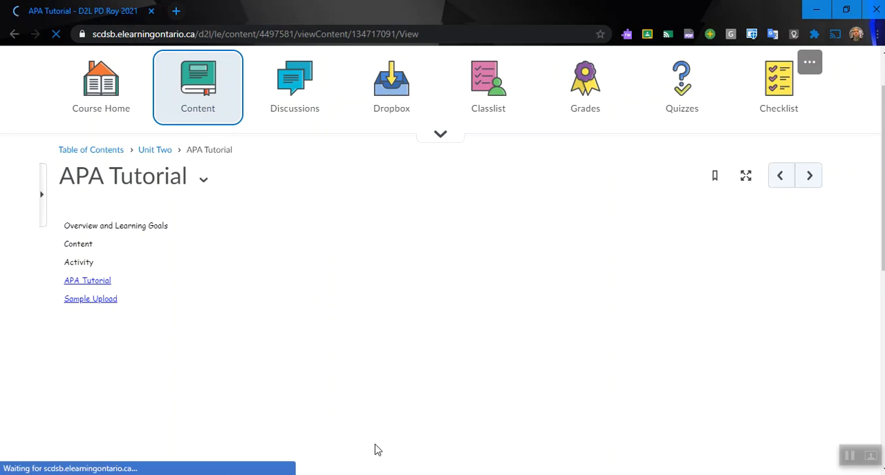